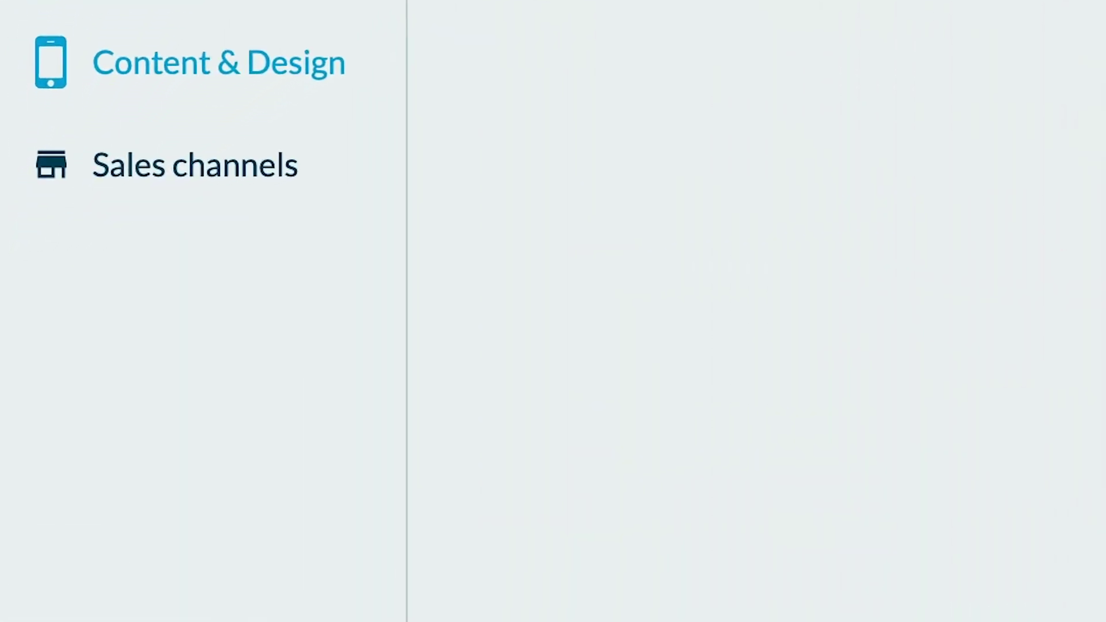
- Apply List Template 1 to the Product list section under Sections Design
click(407, 64)
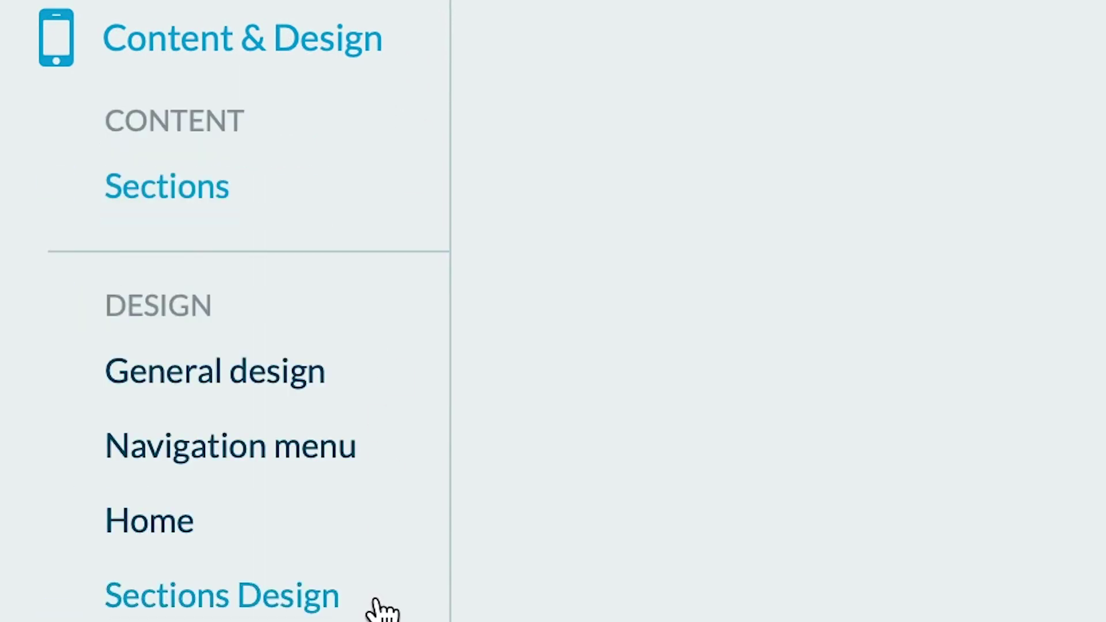
click(380, 610)
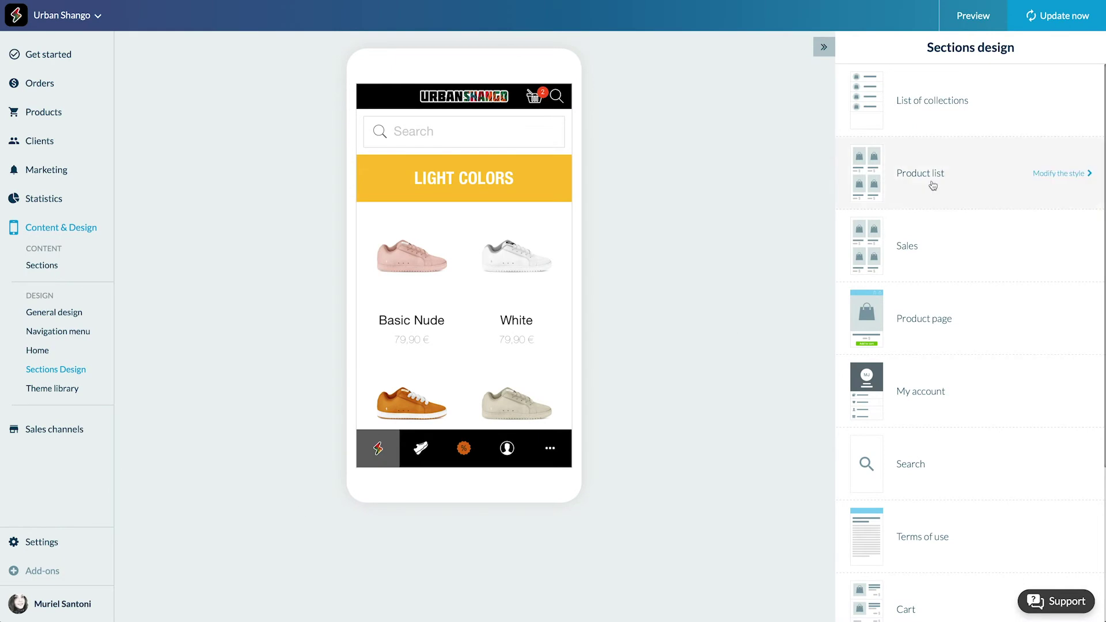
click(933, 184)
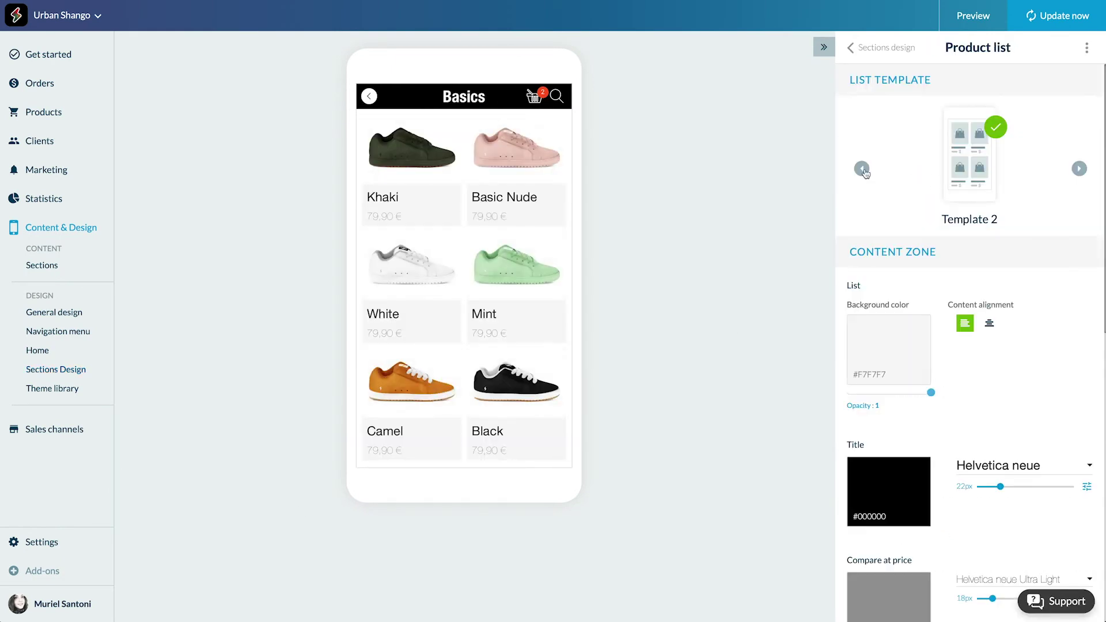
click(863, 170)
mouse_move(970, 151)
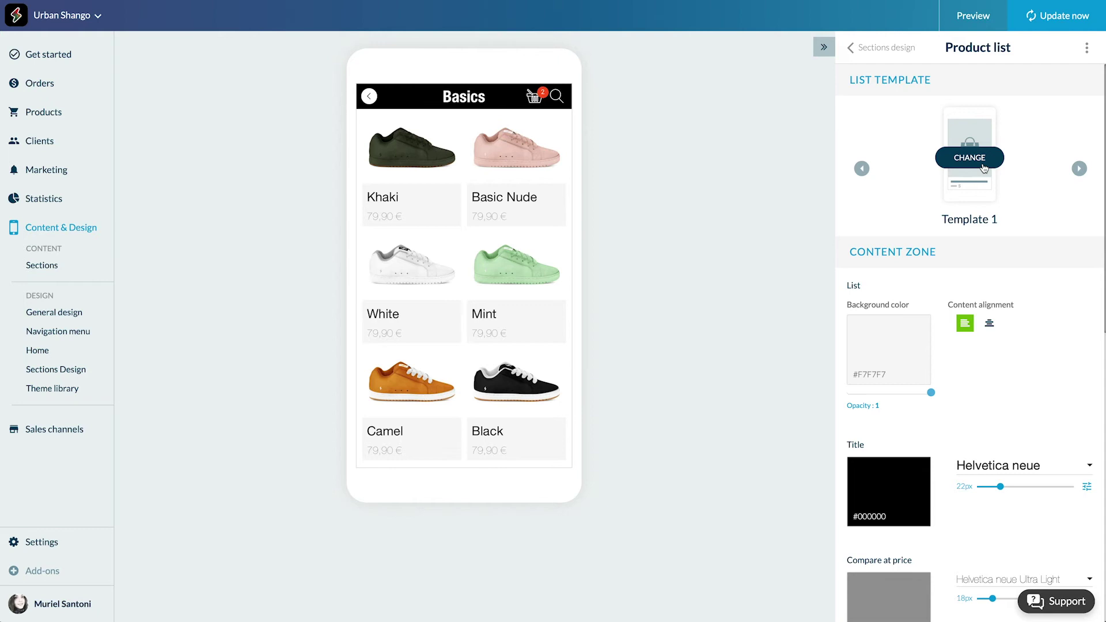
click(970, 158)
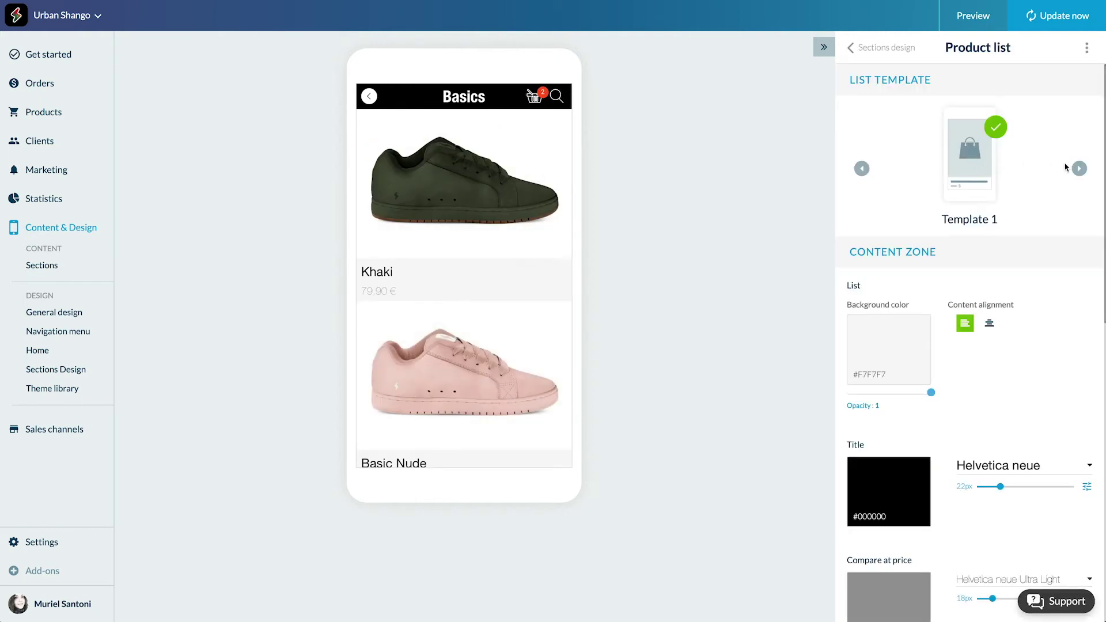
scroll(1040, 195, down, 2)
scroll(1040, 195, down, 2)
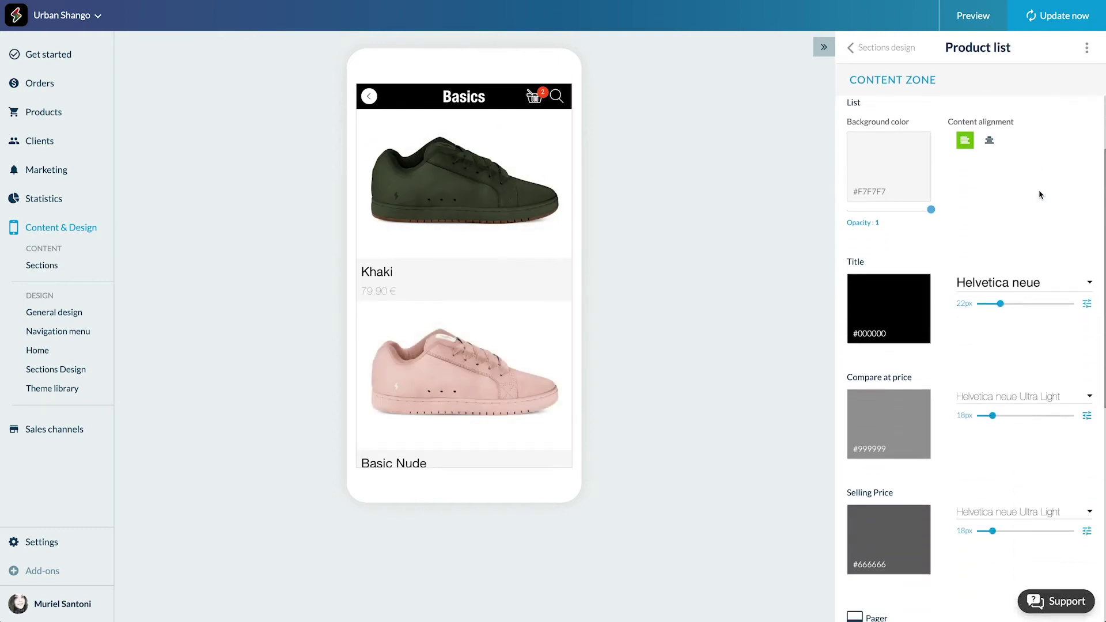
- Set the product list background color to white (#FFFFFF)
click(883, 164)
click(859, 277)
click(840, 315)
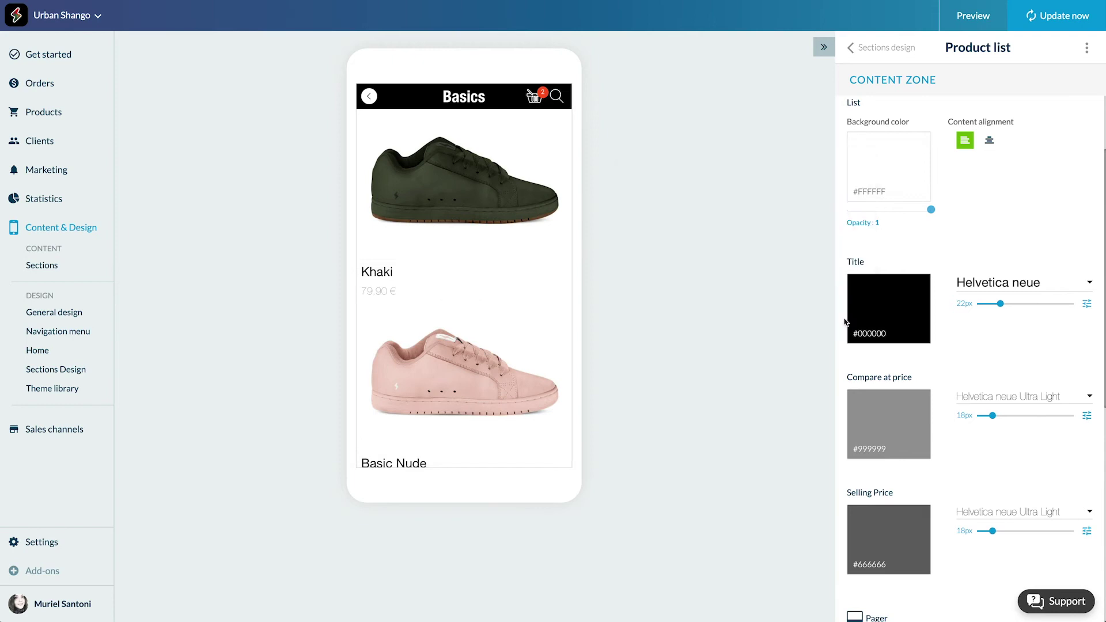
- Center the product text and set the Selling Price font to Helvetica neue Light
click(990, 141)
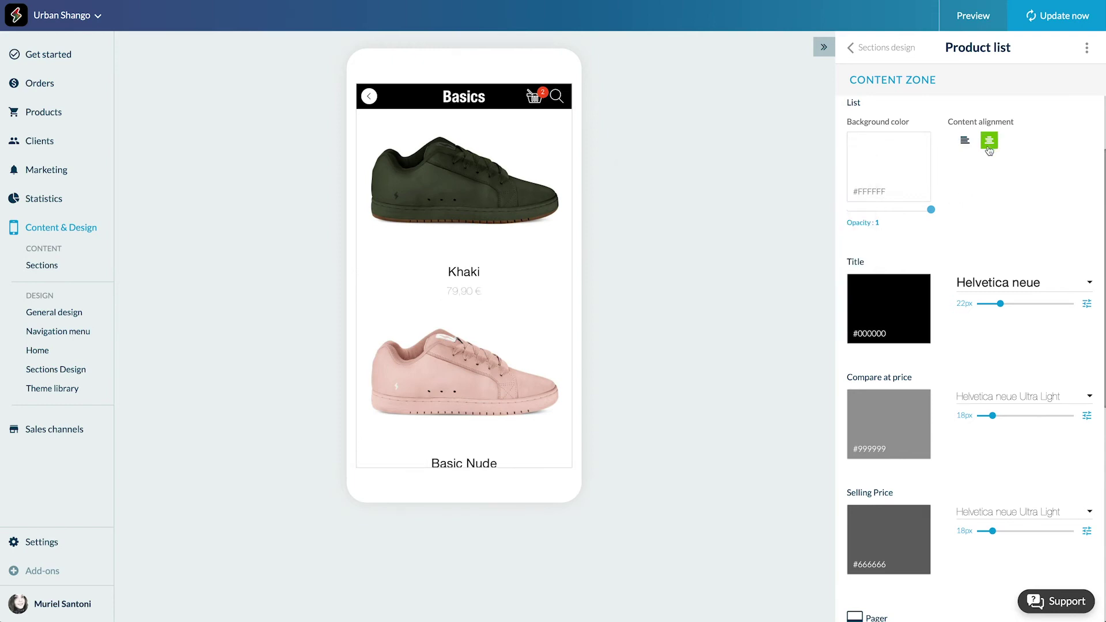
scroll(985, 223, down, 1)
scroll(985, 224, down, 2)
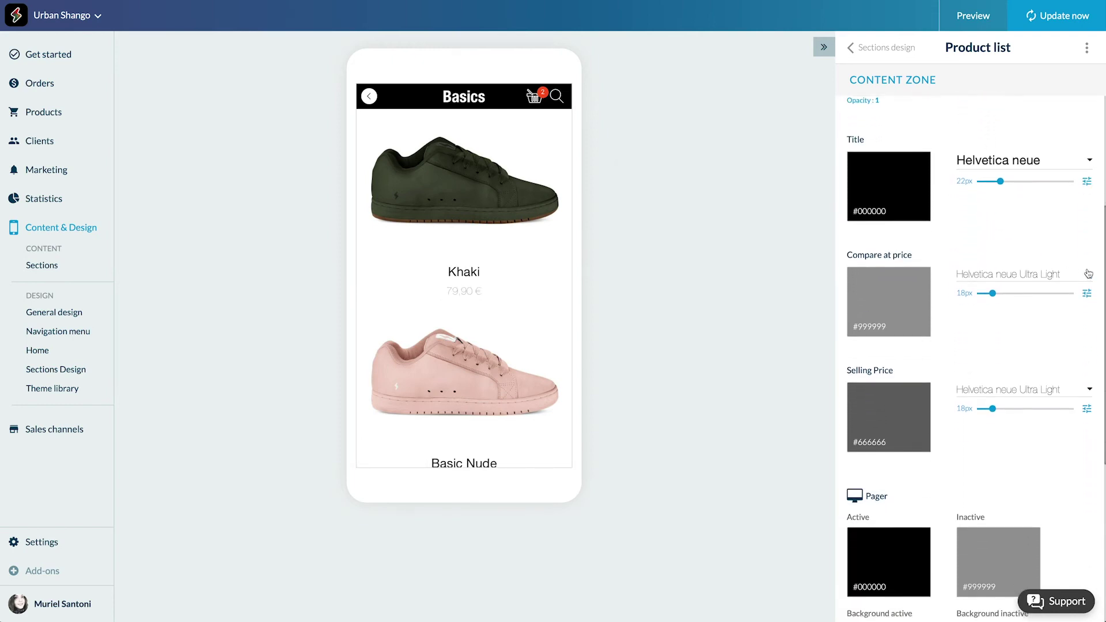
click(1087, 391)
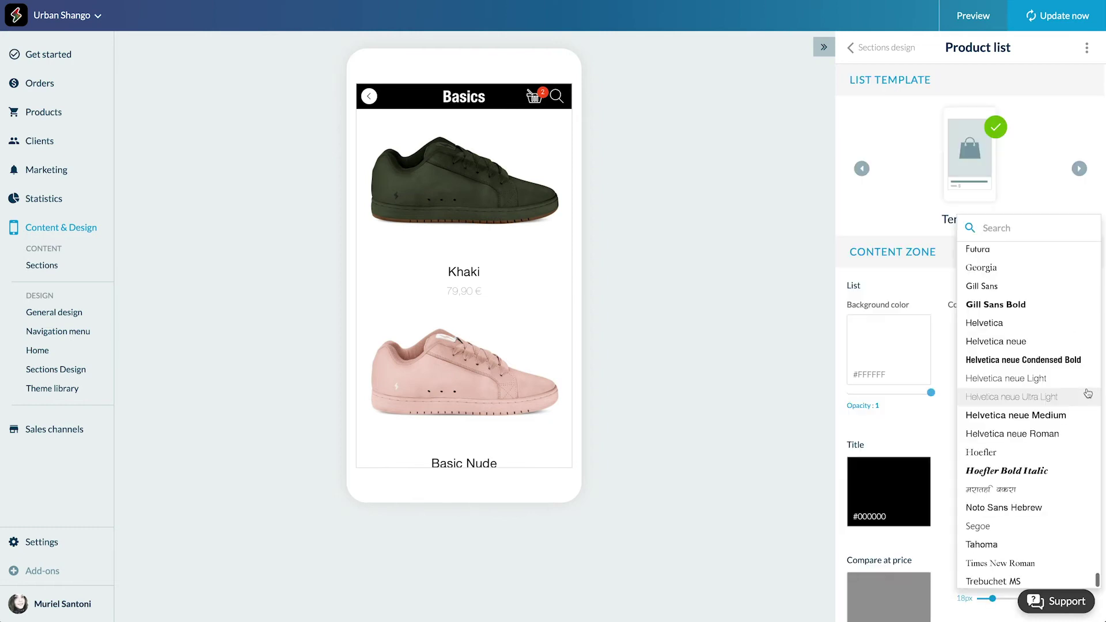
click(1075, 385)
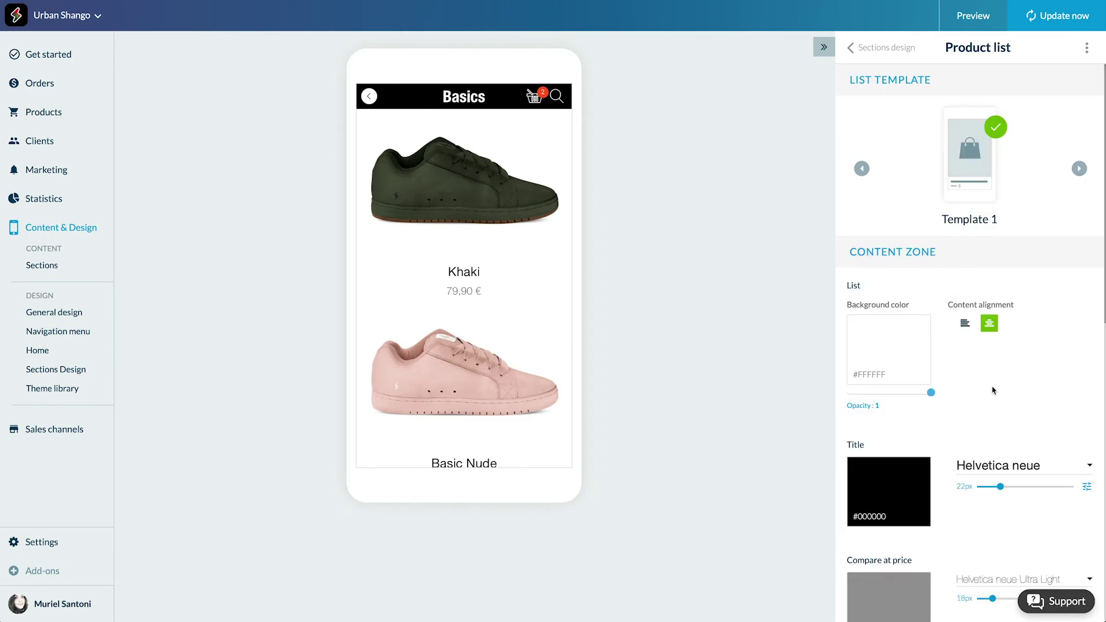
scroll(993, 388, down, 1)
scroll(993, 388, down, 3)
scroll(992, 392, down, 4)
scroll(992, 390, down, 3)
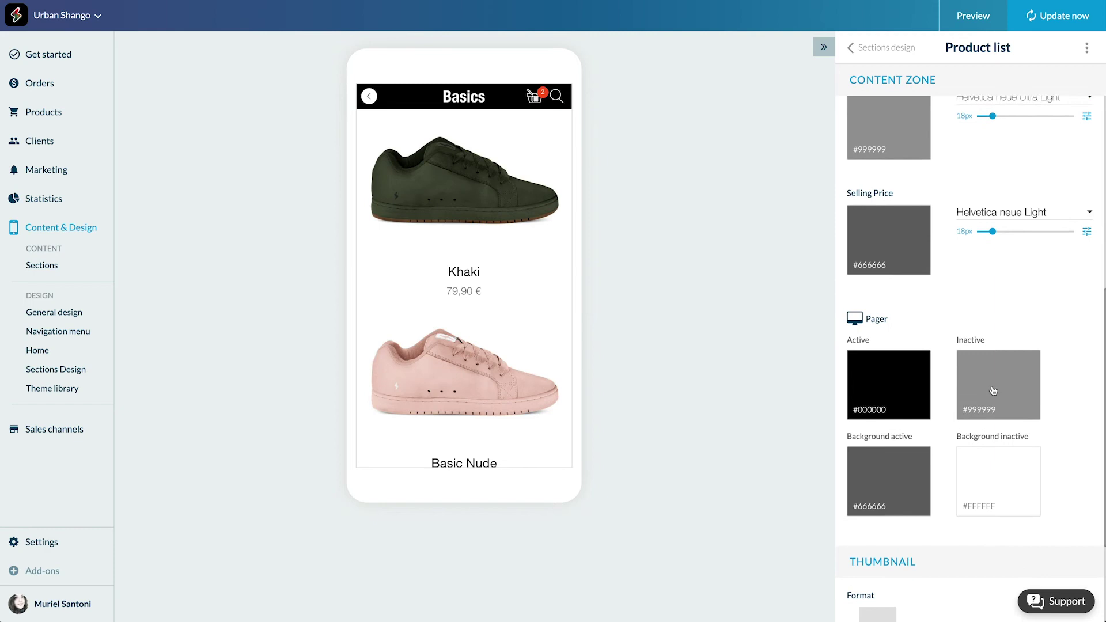
scroll(993, 388, down, 4)
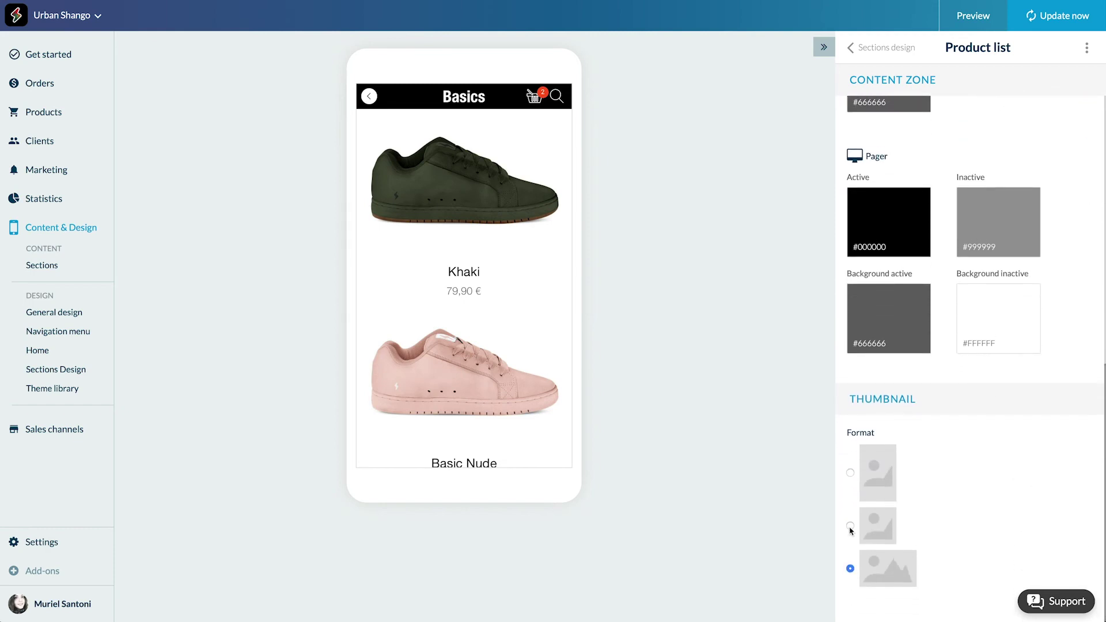
- Select the second (medium) Thumbnail Format option for the product list
click(851, 527)
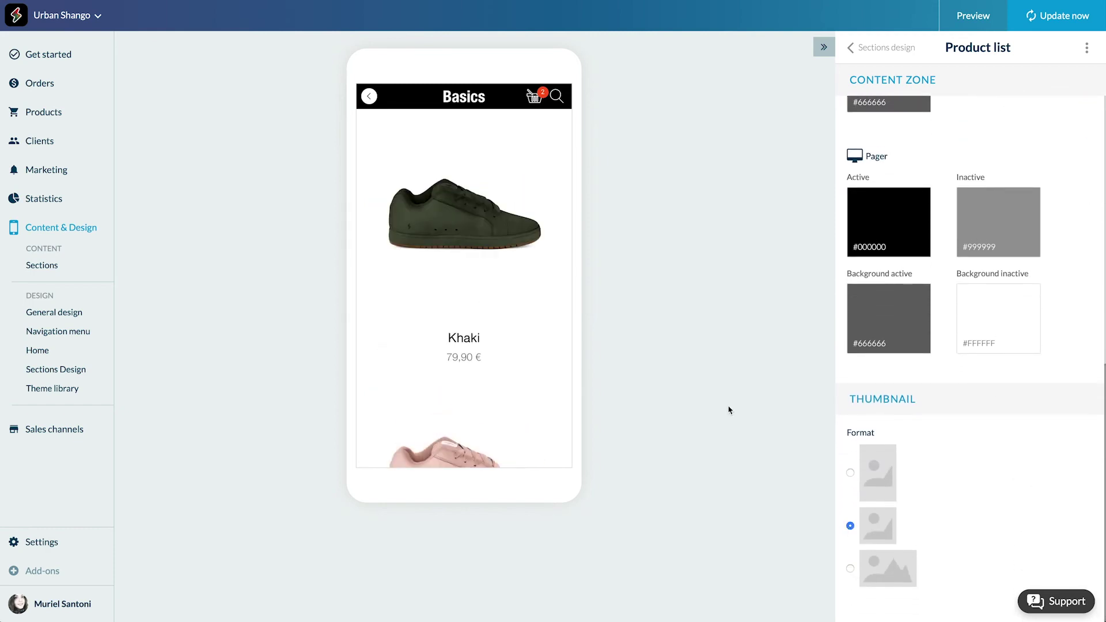